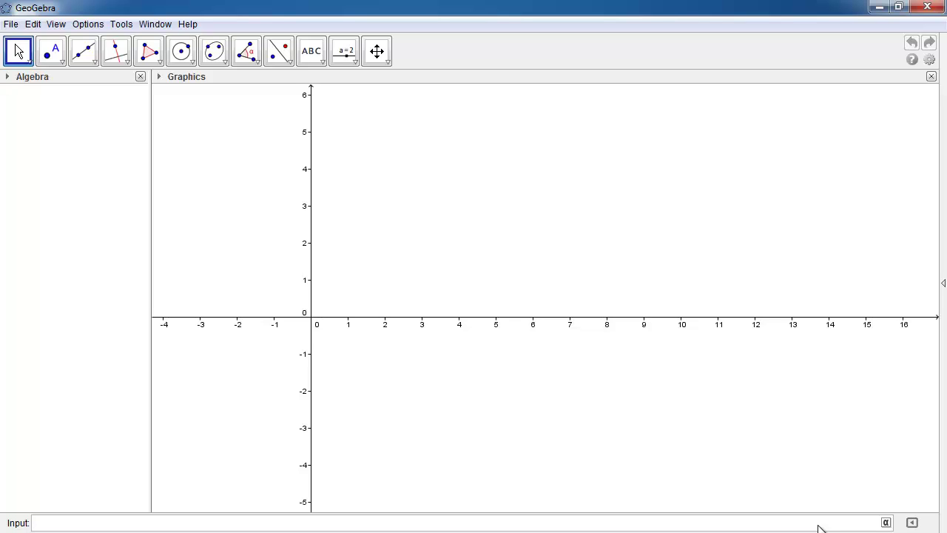
Step: Create vector u = (3, 5) with u=vector[(3,5)] and display its u label on the graph
text(u=vector)
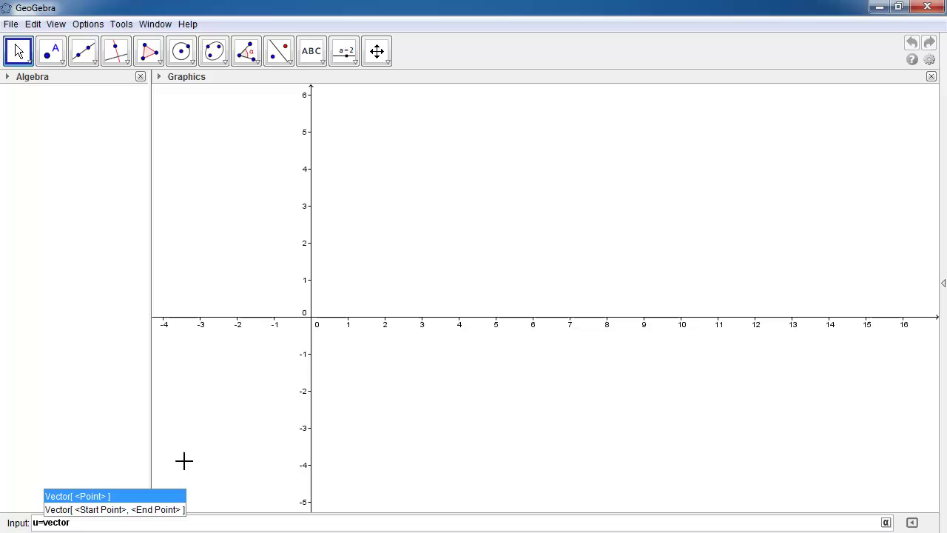
text([)
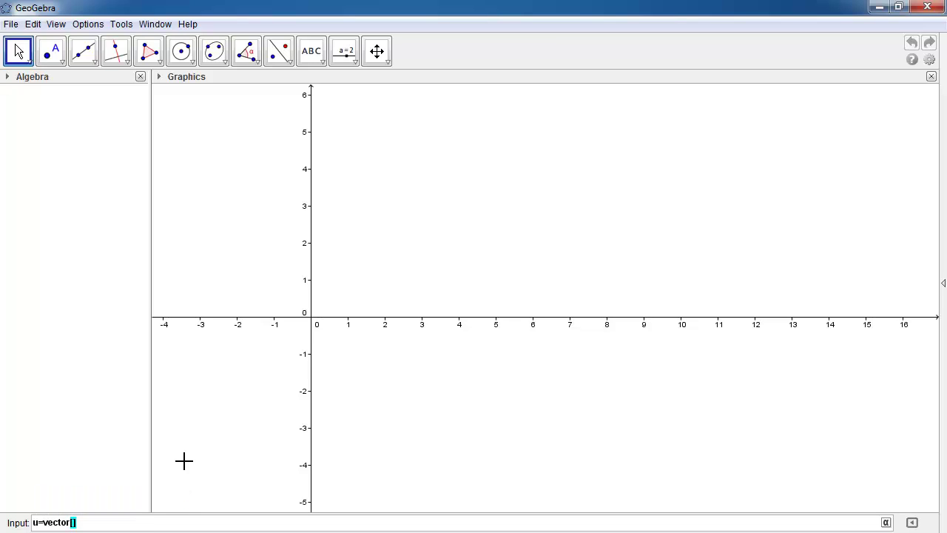
text((3,5)
key(Return)
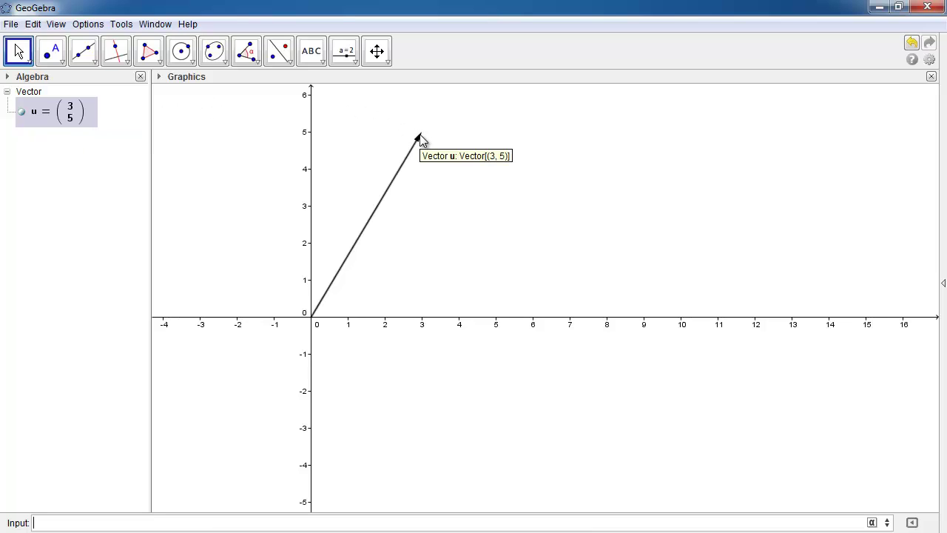
right_click(53, 116)
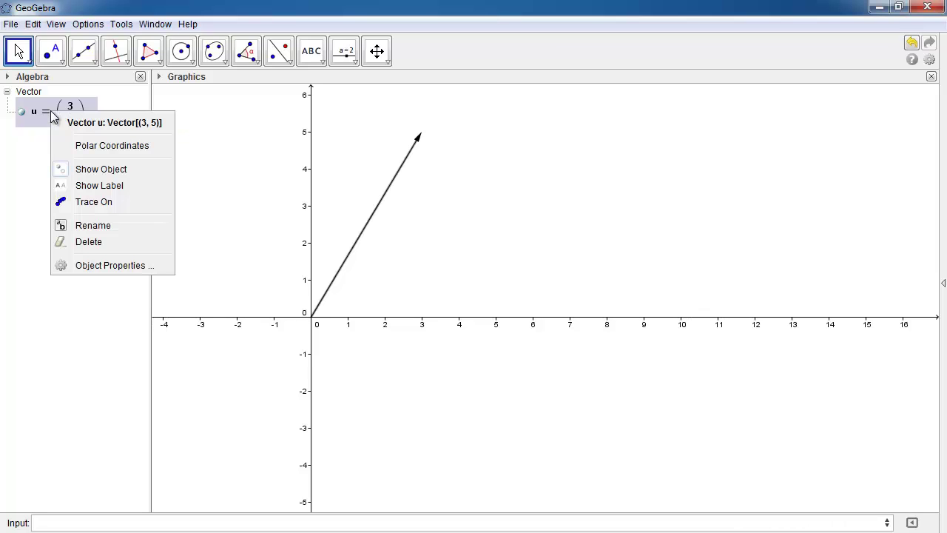
click(123, 185)
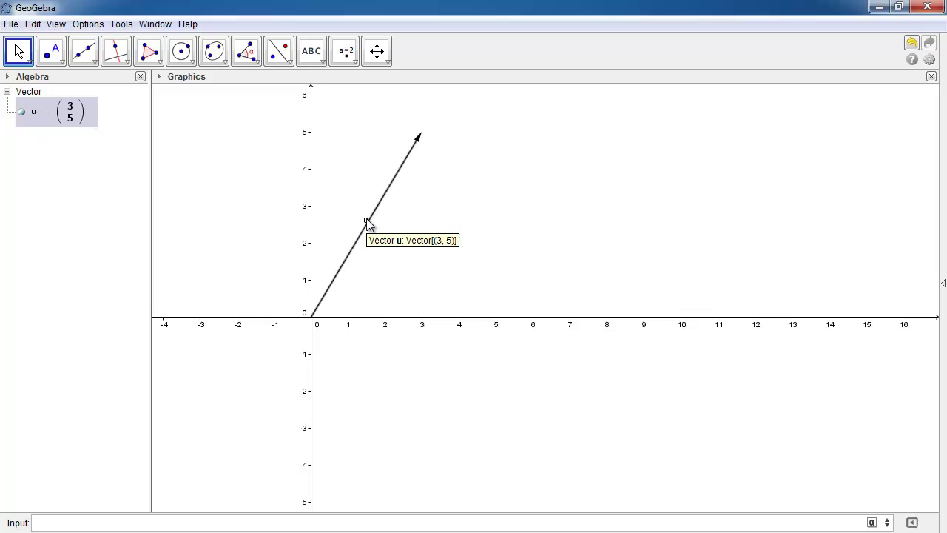
drag(368, 224, 361, 214)
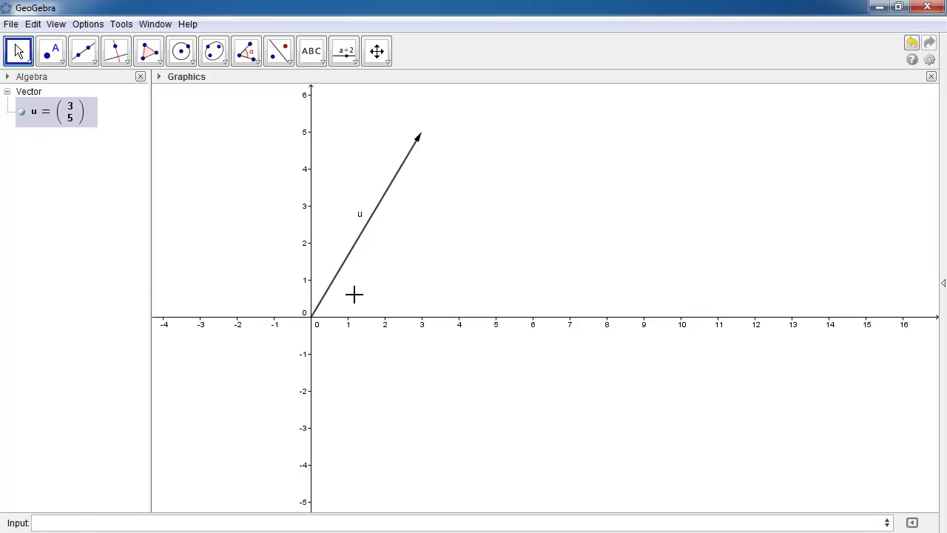
click(80, 523)
Step: Enter v=vector[(3,-2)] to draw v = (3, -2) from the origin and show its v label
text(v=vector)
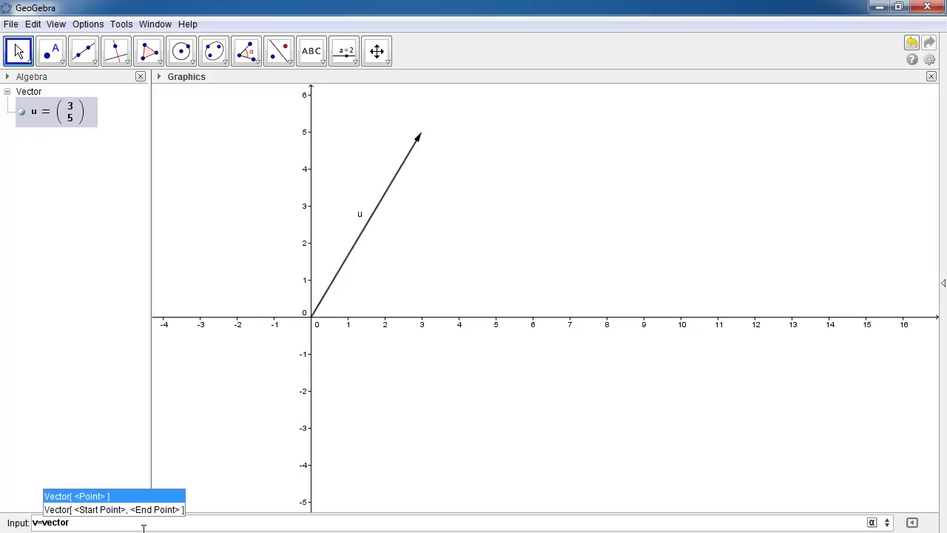
text([)
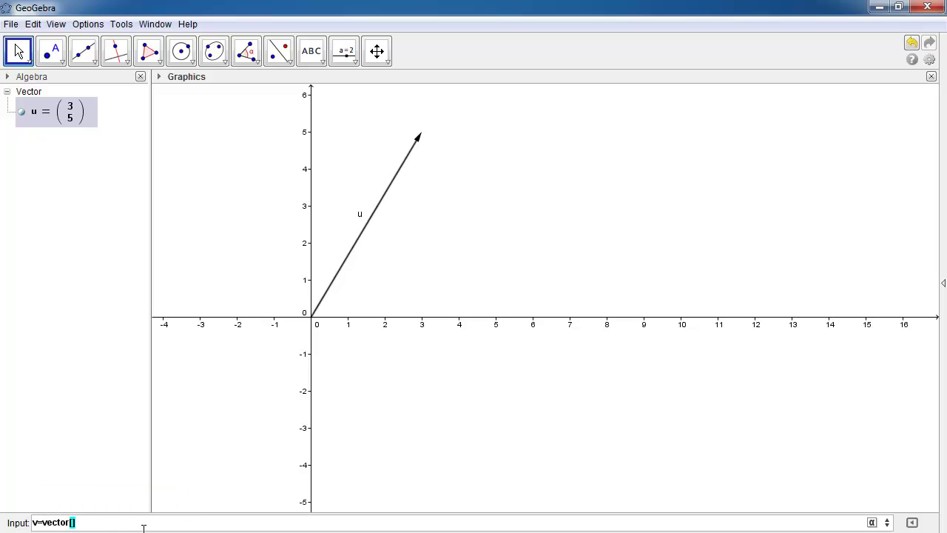
text((3,-2)
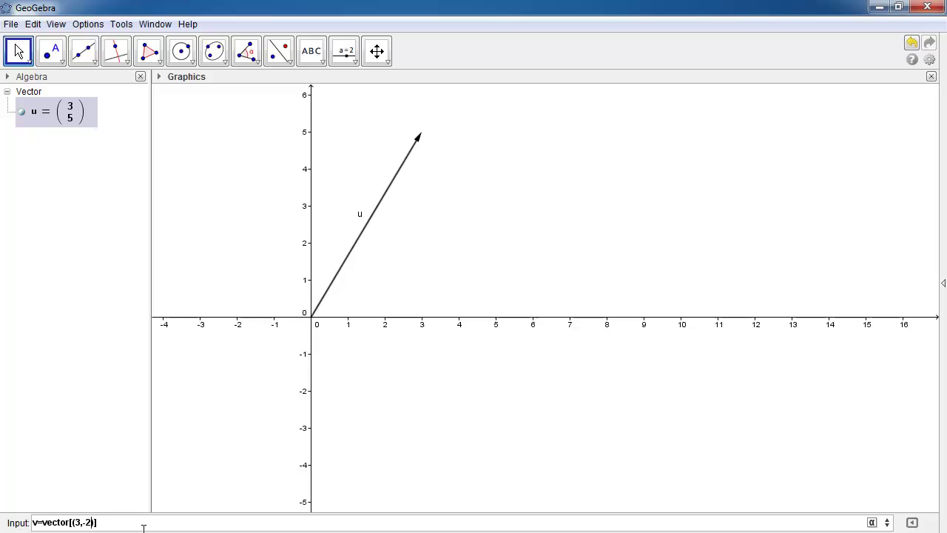
key(Return)
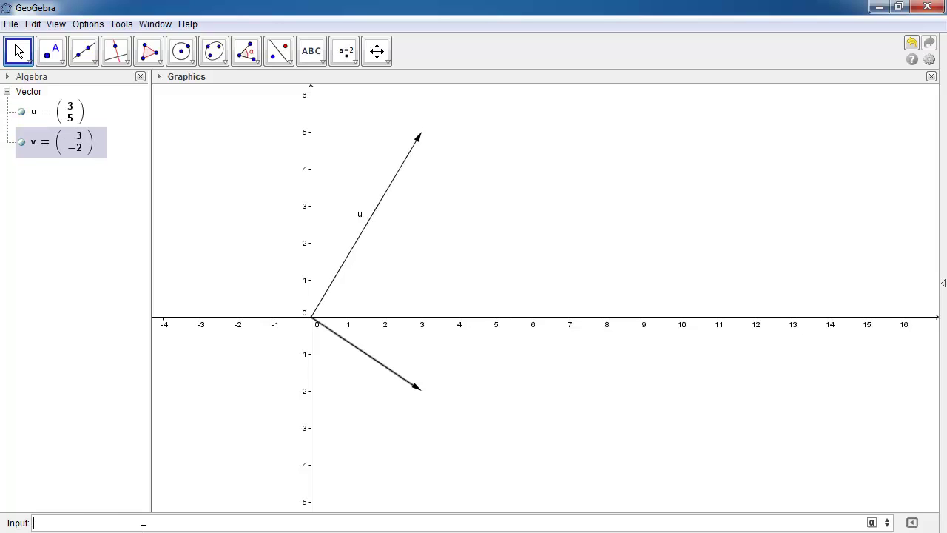
right_click(373, 361)
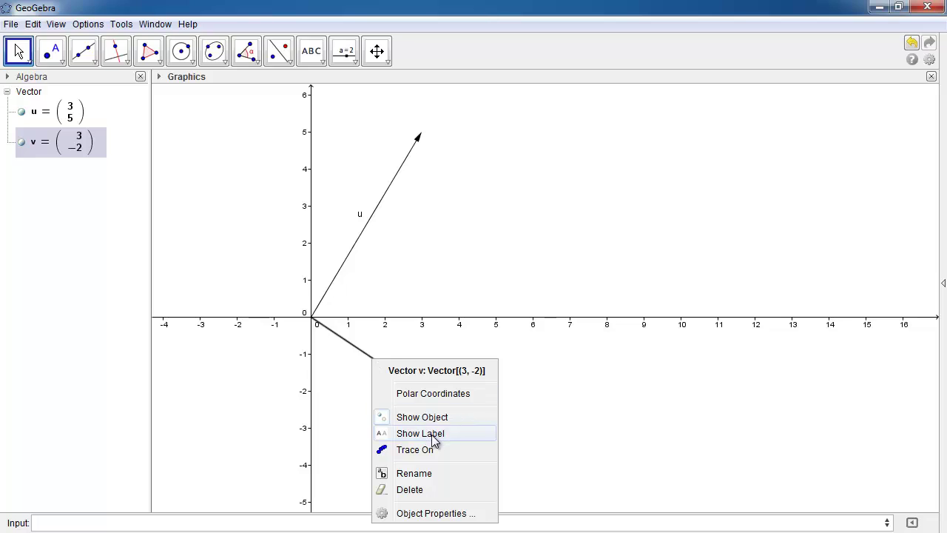
click(421, 433)
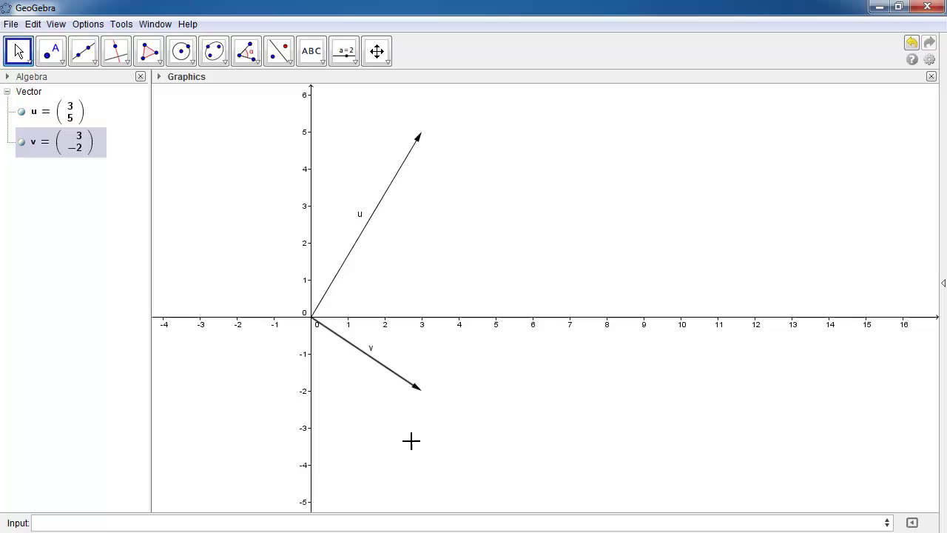
Step: Draw vector w from origin point A to new point B at (-4.46, 3.5) with Vector between Two Points
click(377, 51)
drag(499, 215, 649, 208)
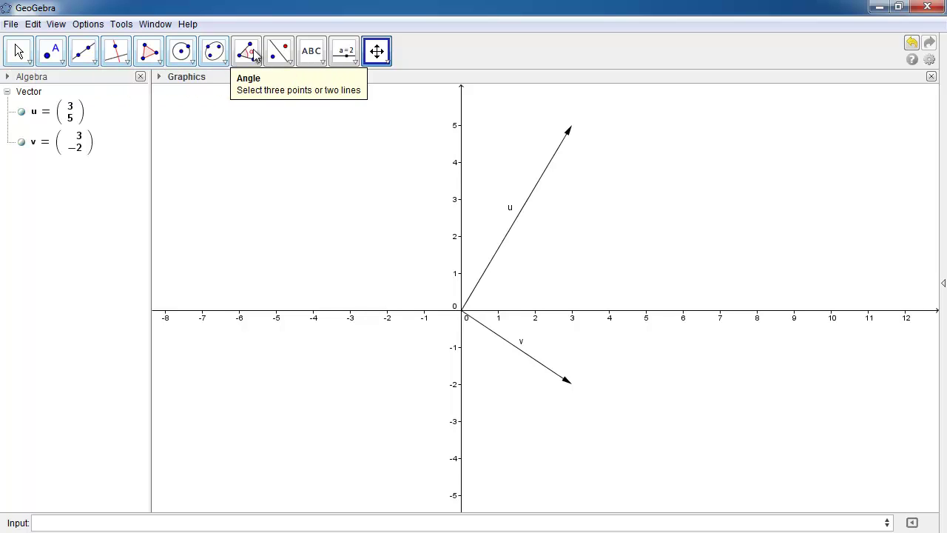
click(96, 62)
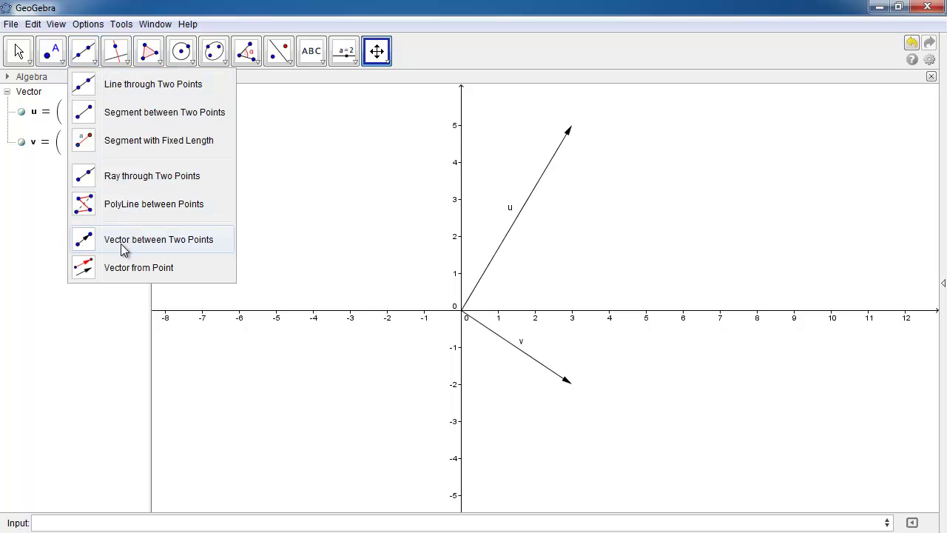
click(91, 51)
click(93, 54)
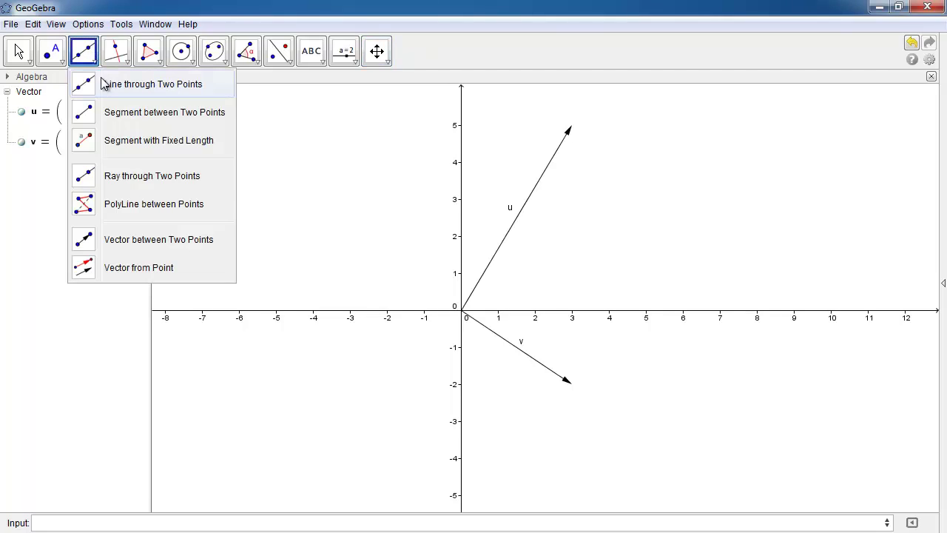
click(120, 248)
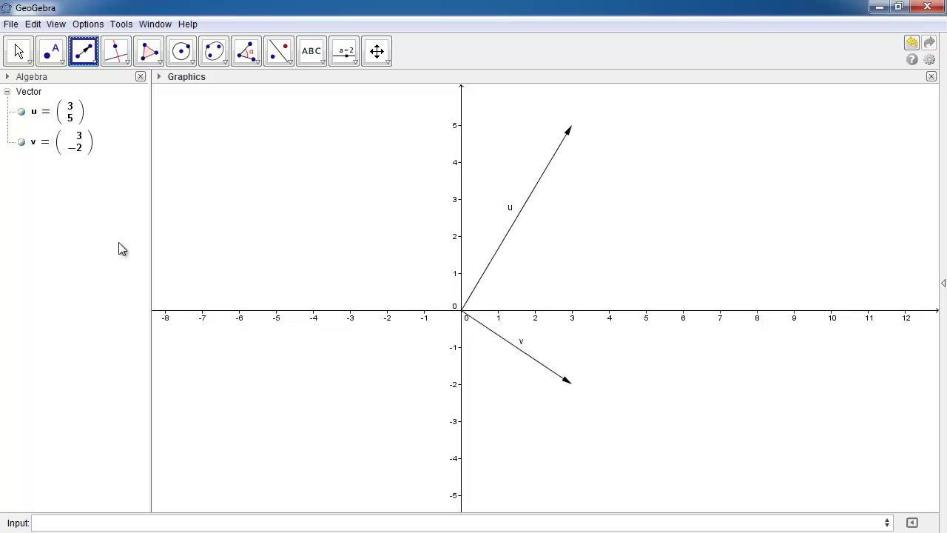
click(465, 317)
click(481, 328)
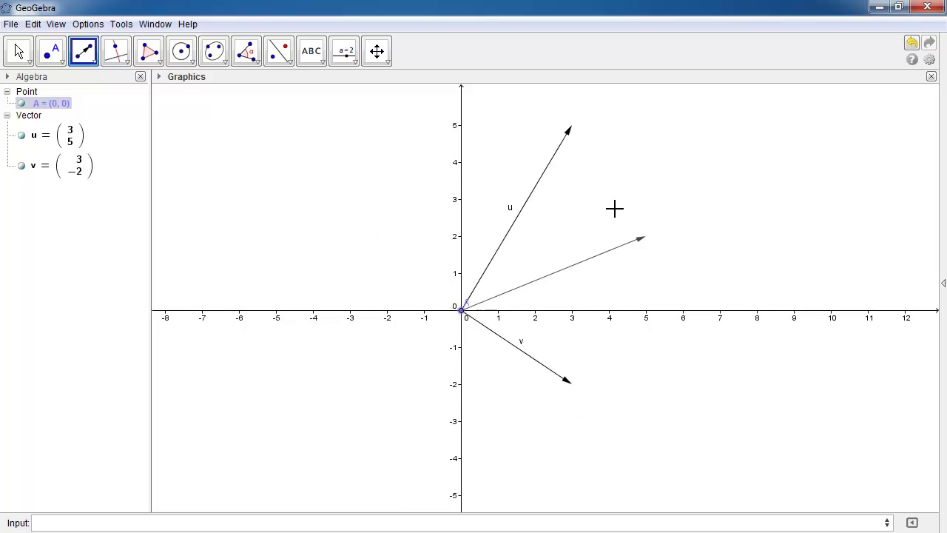
click(296, 181)
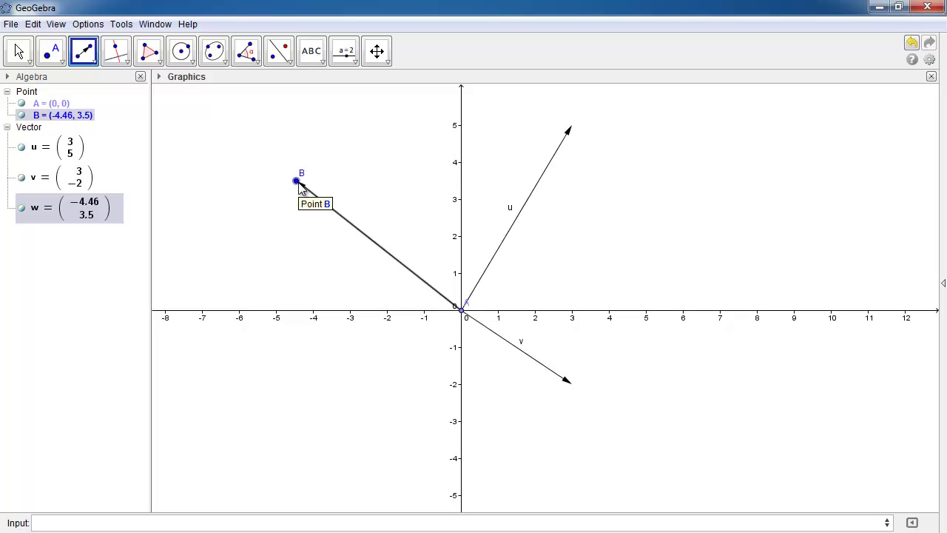
Step: Display w in polar coordinates and drag point B until w reads (3.34; 211.08°)
right_click(45, 214)
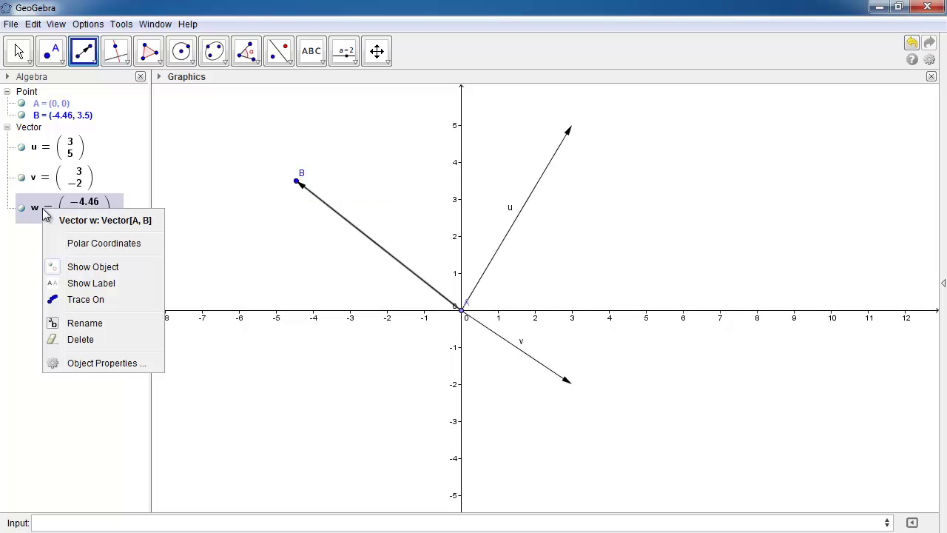
click(78, 246)
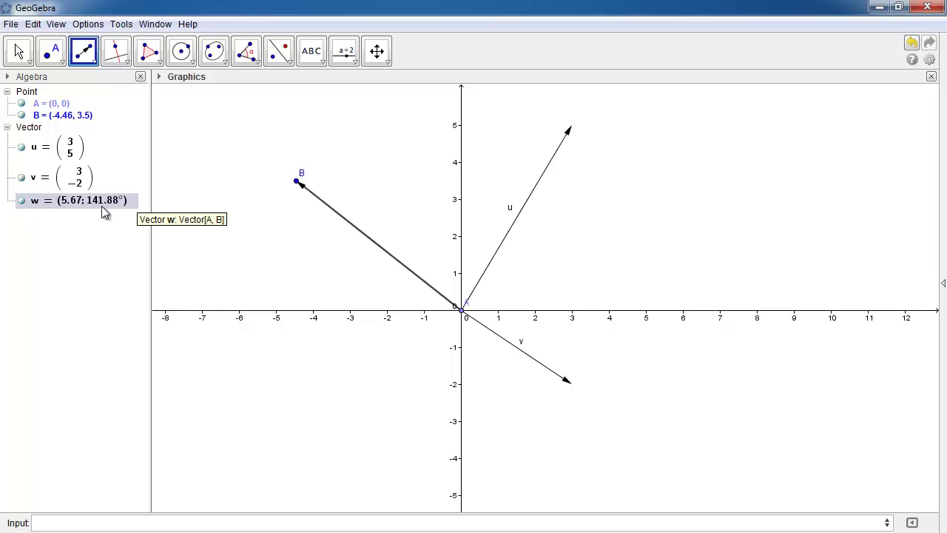
click(19, 50)
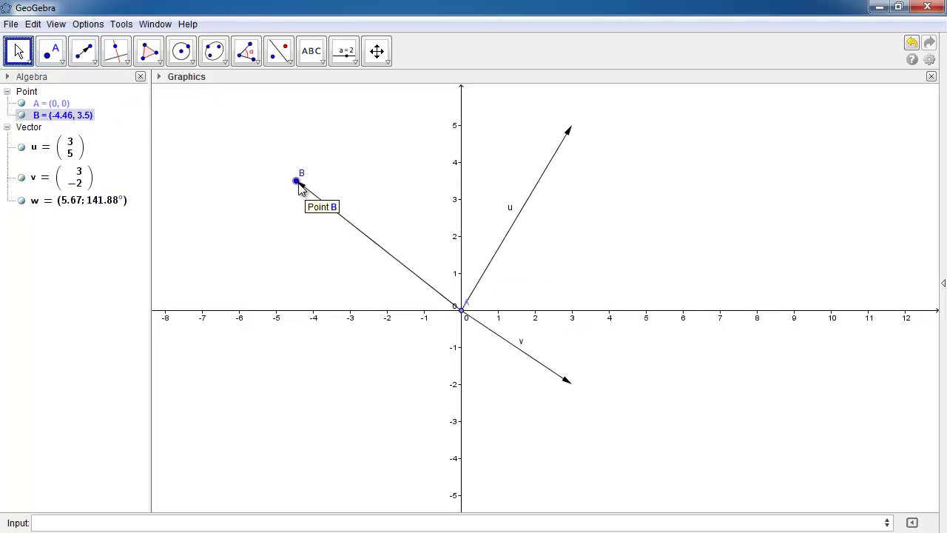
drag(302, 185, 689, 204)
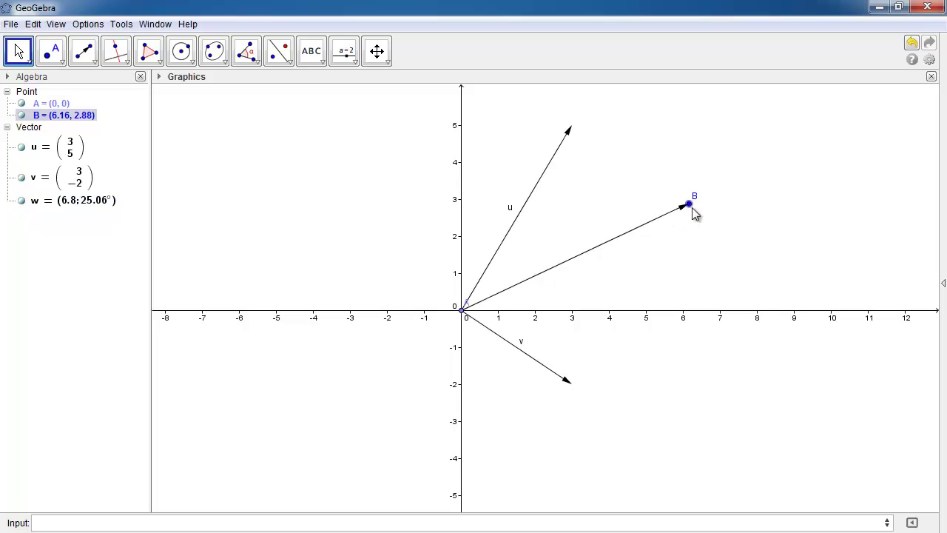
drag(689, 210, 350, 403)
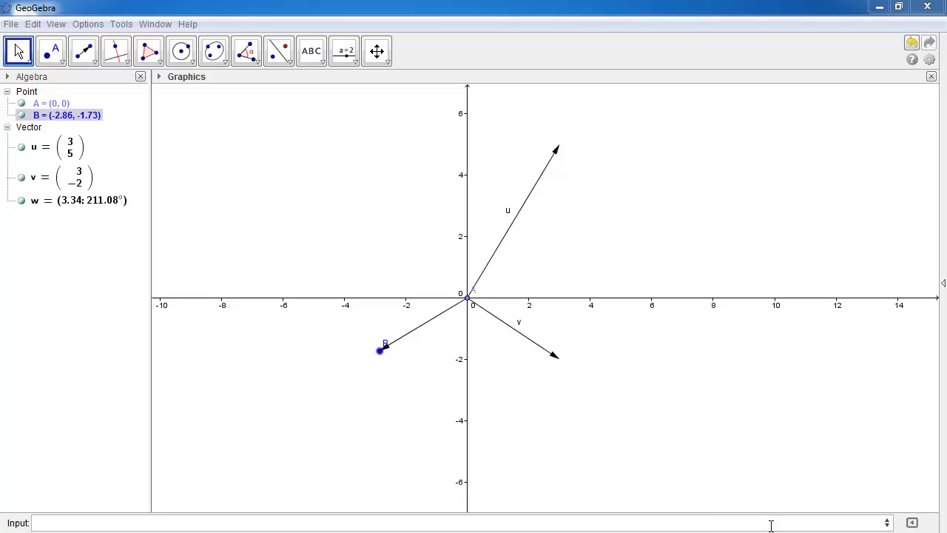
Step: Switch point B to polar form and redefine it as (4; 200°), making w (4; 200°)
right_click(65, 121)
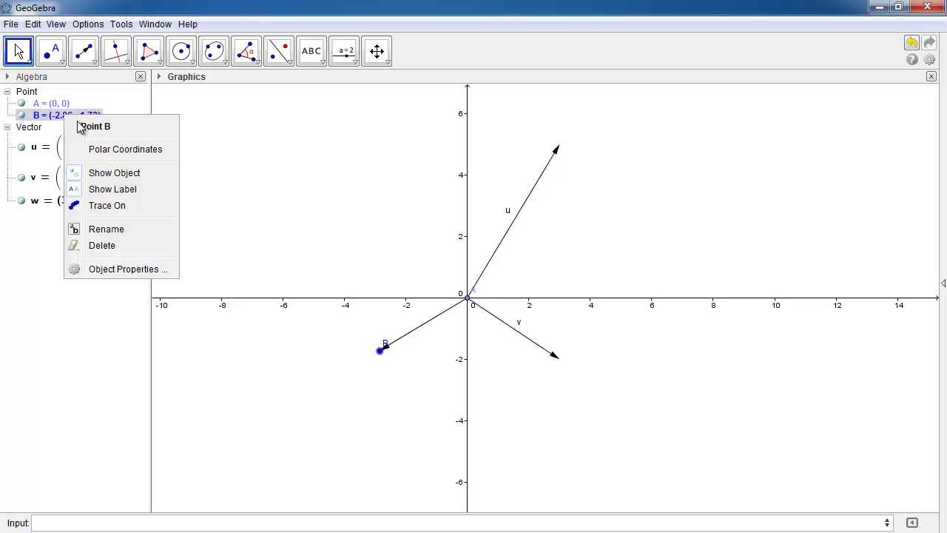
click(98, 150)
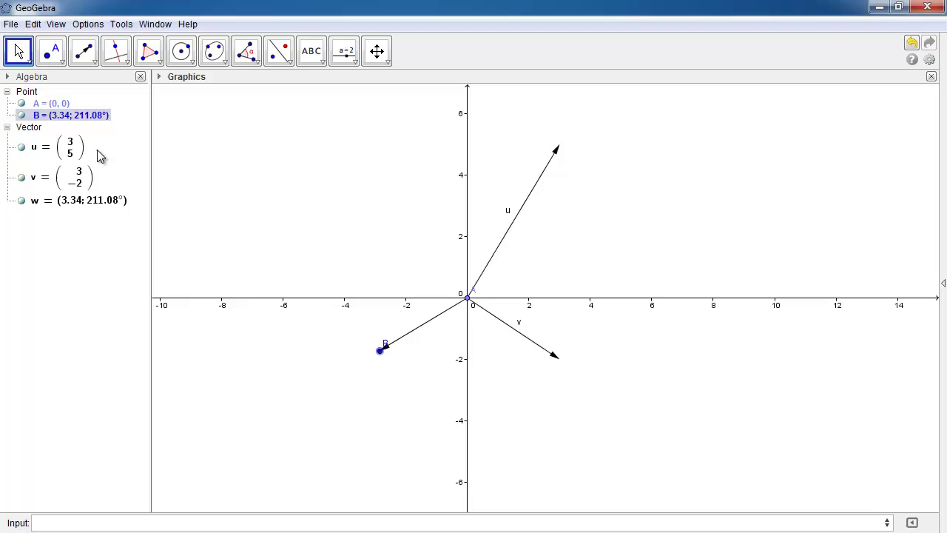
double_click(61, 116)
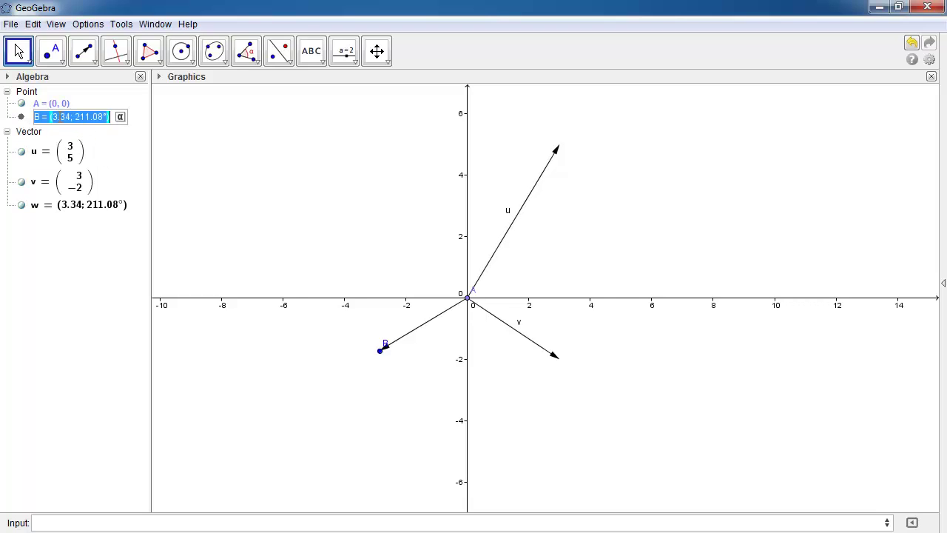
click(63, 118)
drag(51, 117, 70, 119)
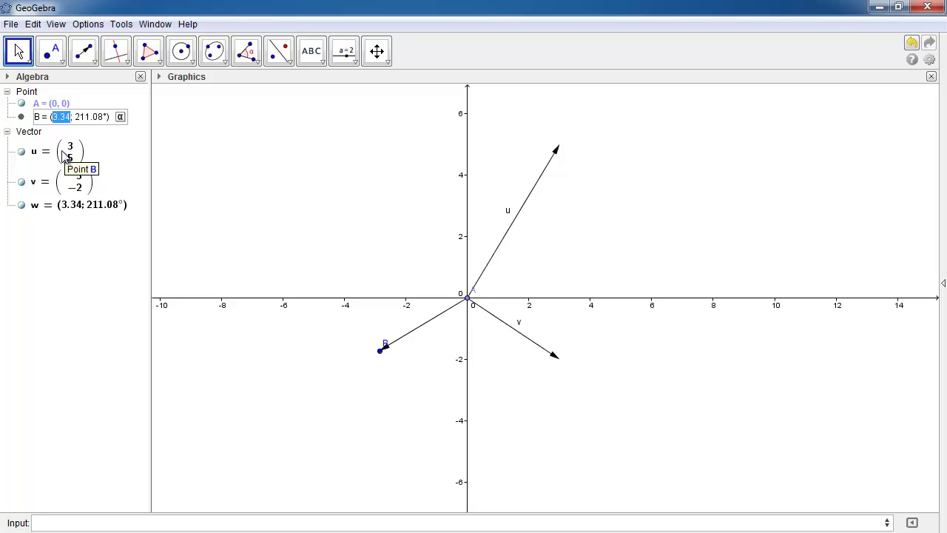
text(4)
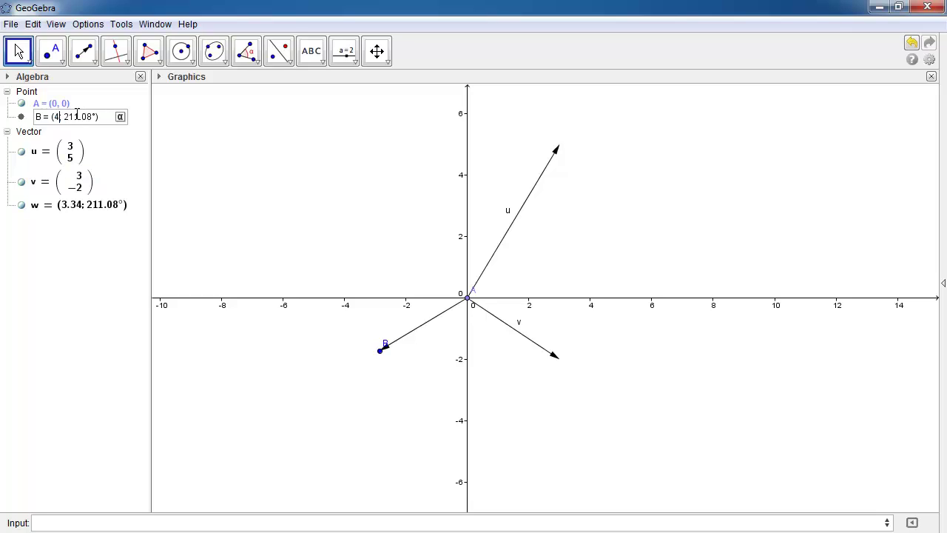
drag(63, 117, 92, 118)
text(200)
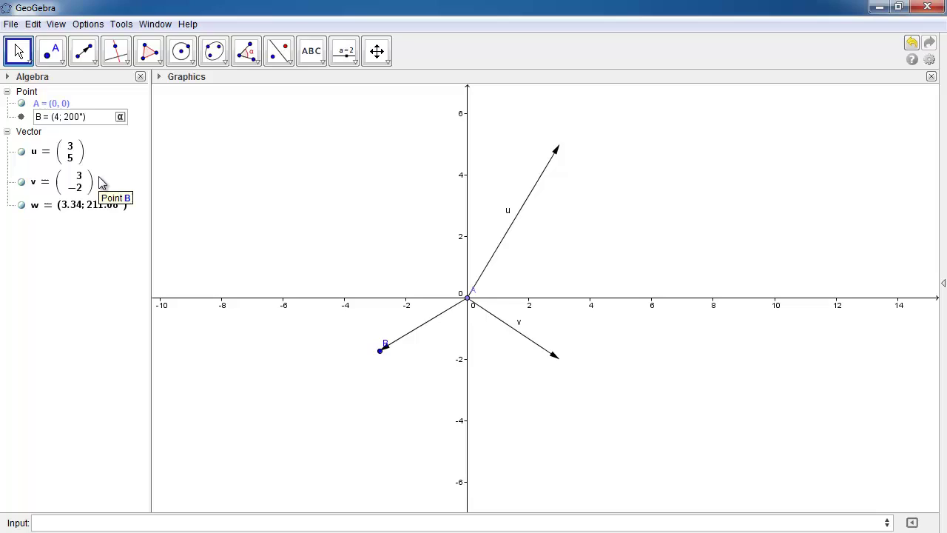
key(Return)
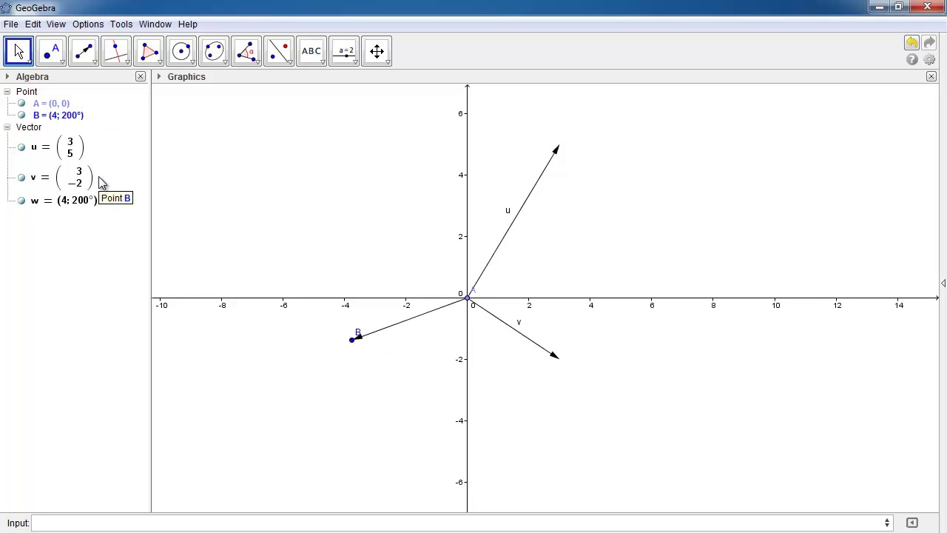
click(413, 323)
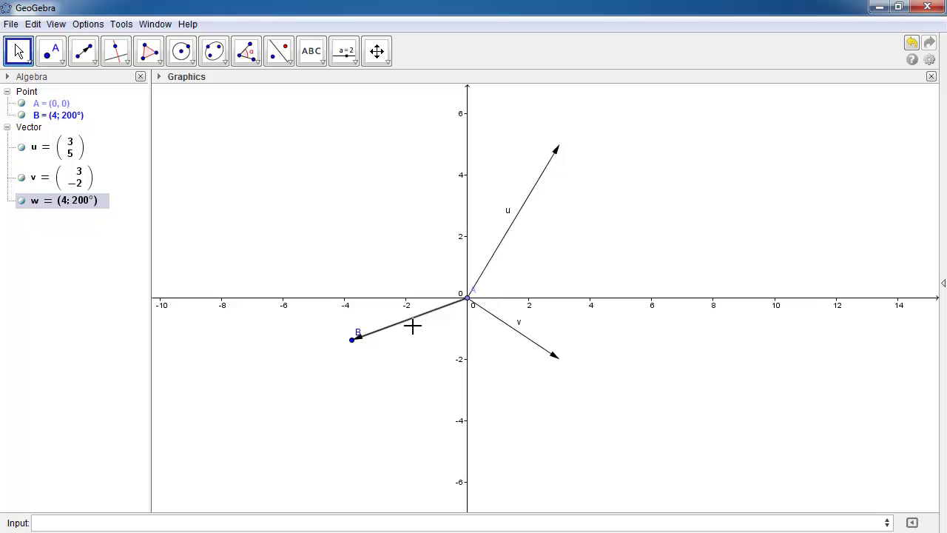